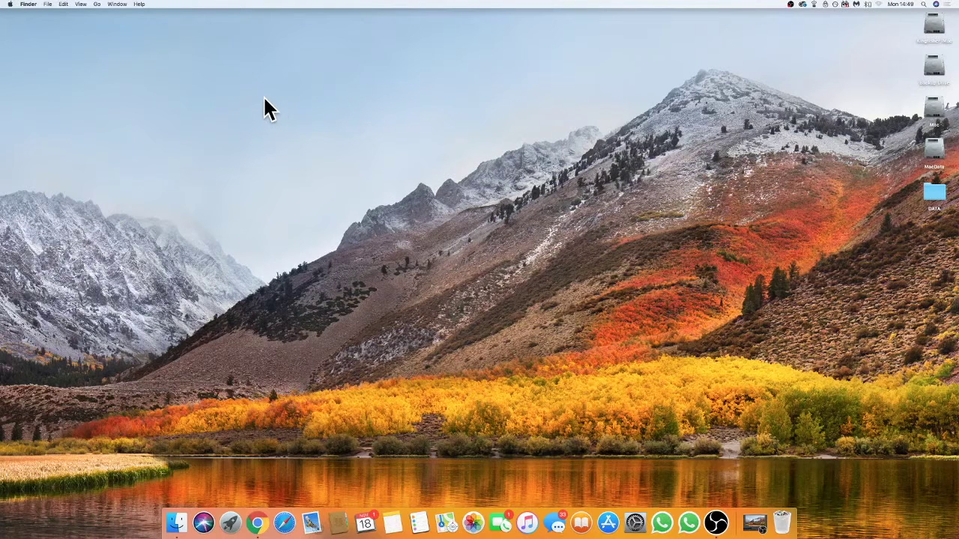
Show per-drive storage in About This Mac and open management for the Kingfisher iMac drive
{"action": "left_click", "coordinate": [11, 6]}
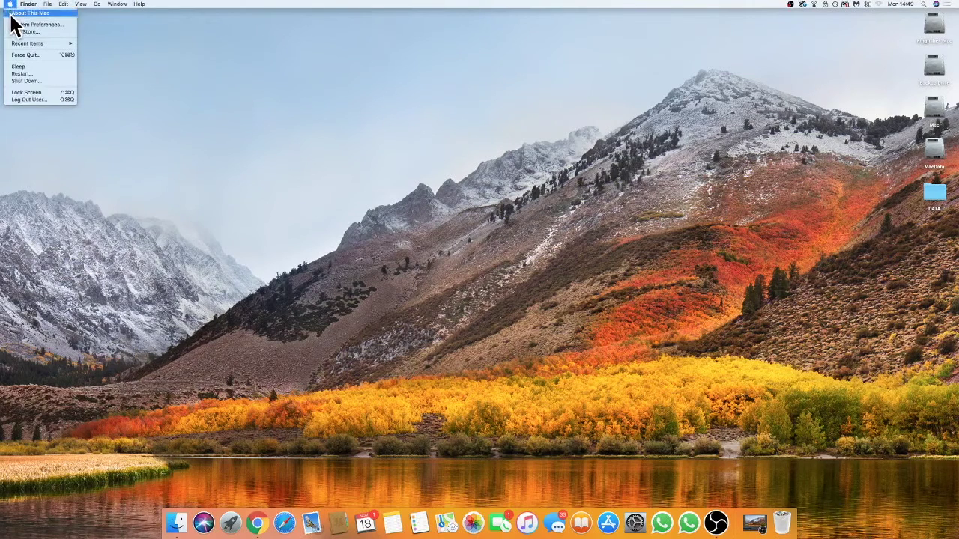
{"action": "left_click", "coordinate": [62, 14]}
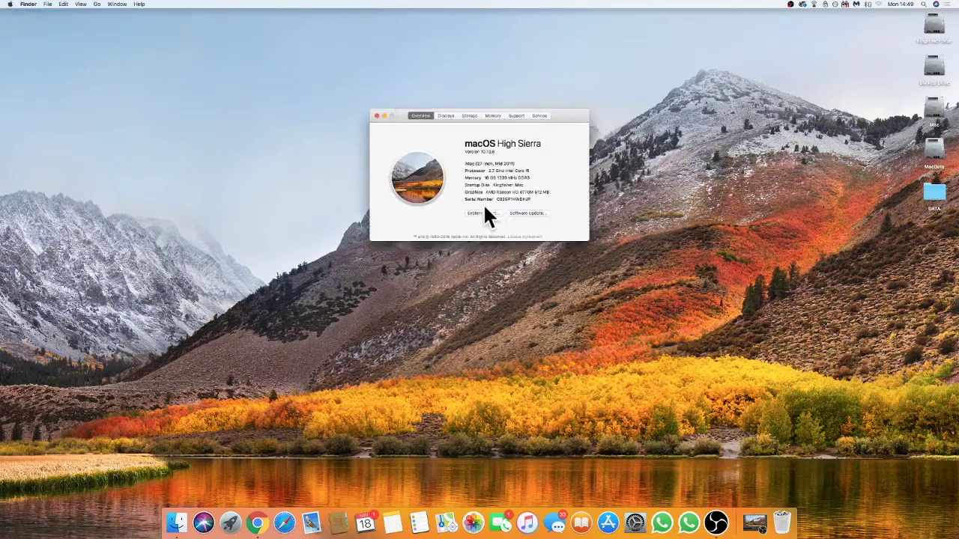
{"action": "left_click", "coordinate": [469, 116]}
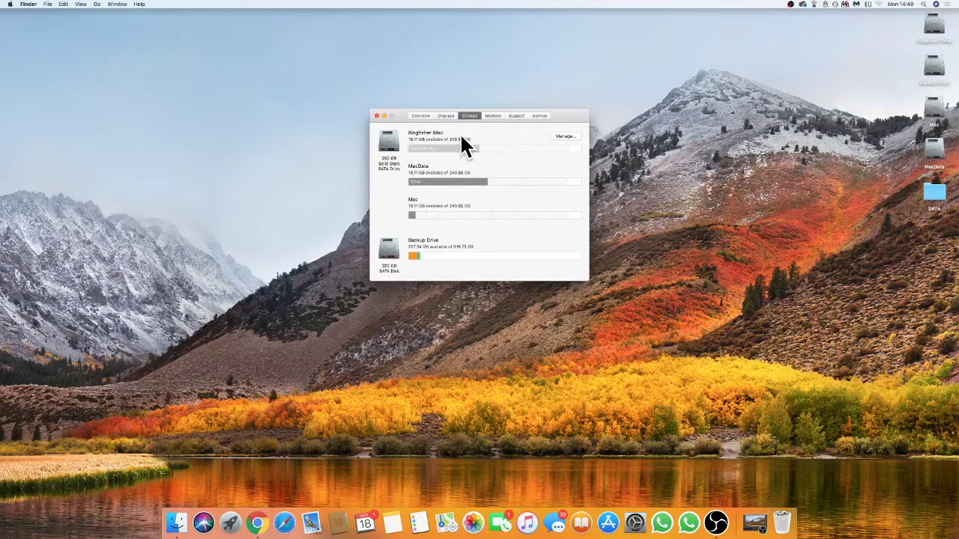
{"action": "left_click", "coordinate": [564, 137]}
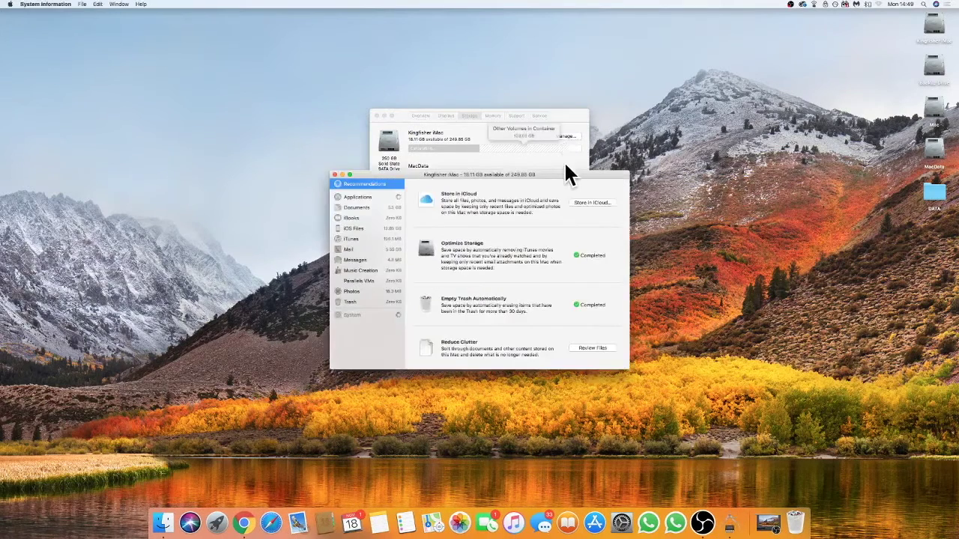
Move the Storage Management window up and to the left
{"action": "left_click_drag", "start_coordinate": [566, 169], "coordinate": [542, 146]}
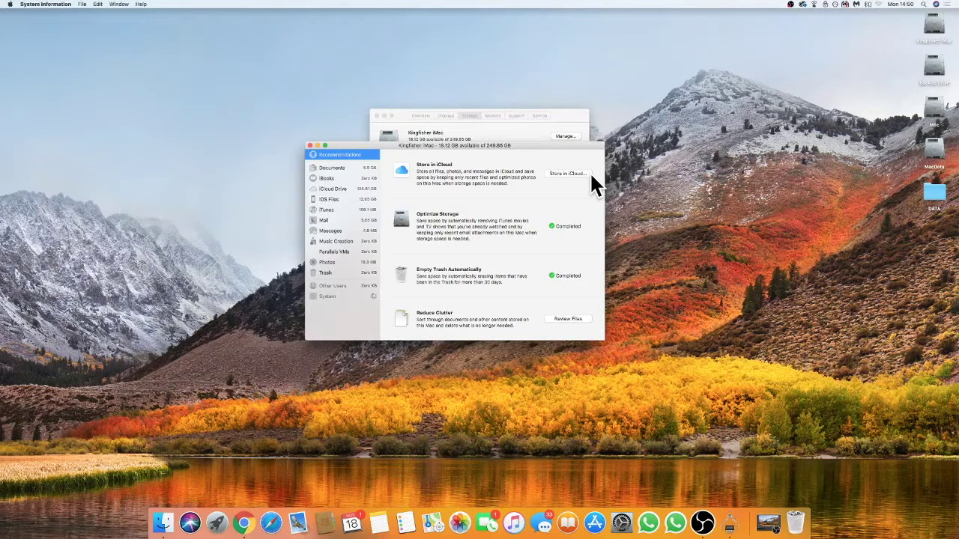
{"action": "left_click", "coordinate": [568, 174]}
{"action": "left_click", "coordinate": [517, 199]}
{"action": "mouse_move", "coordinate": [517, 145]}
{"action": "left_mouse_down"}
{"action": "mouse_move", "coordinate": [516, 279]}
{"action": "mouse_move", "coordinate": [536, 296]}
{"action": "left_mouse_up"}
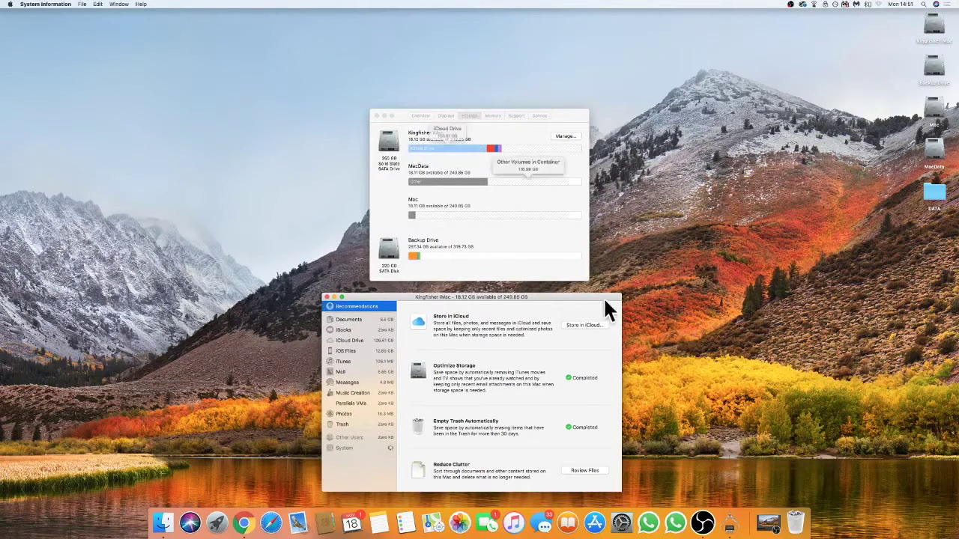
{"action": "left_click_drag", "start_coordinate": [559, 296], "coordinate": [554, 132]}
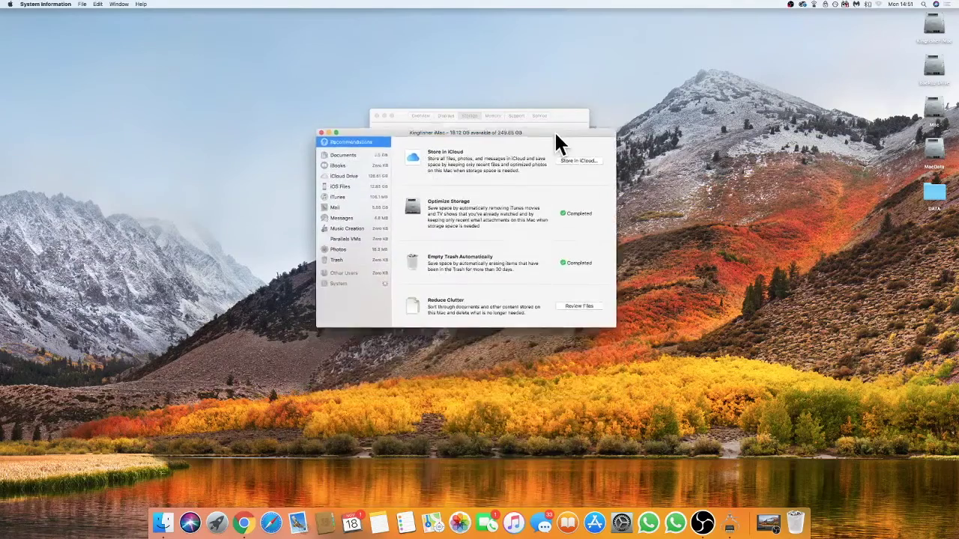
{"action": "left_click", "coordinate": [588, 284]}
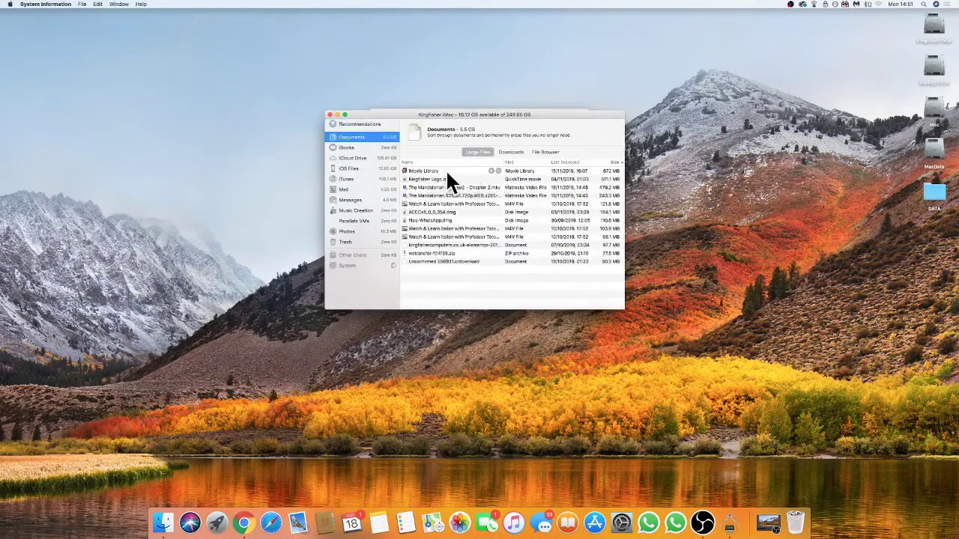
Sort the large files by size, largest first, and remove the iMovie Library
{"action": "left_click", "coordinate": [441, 171]}
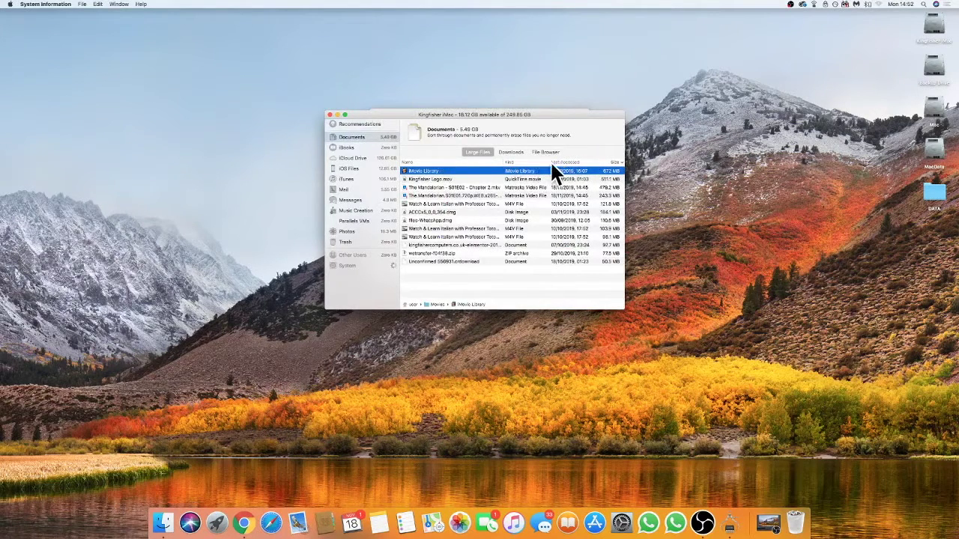
{"action": "mouse_move", "coordinate": [608, 171]}
{"action": "left_click", "coordinate": [606, 162]}
{"action": "left_click", "coordinate": [605, 162]}
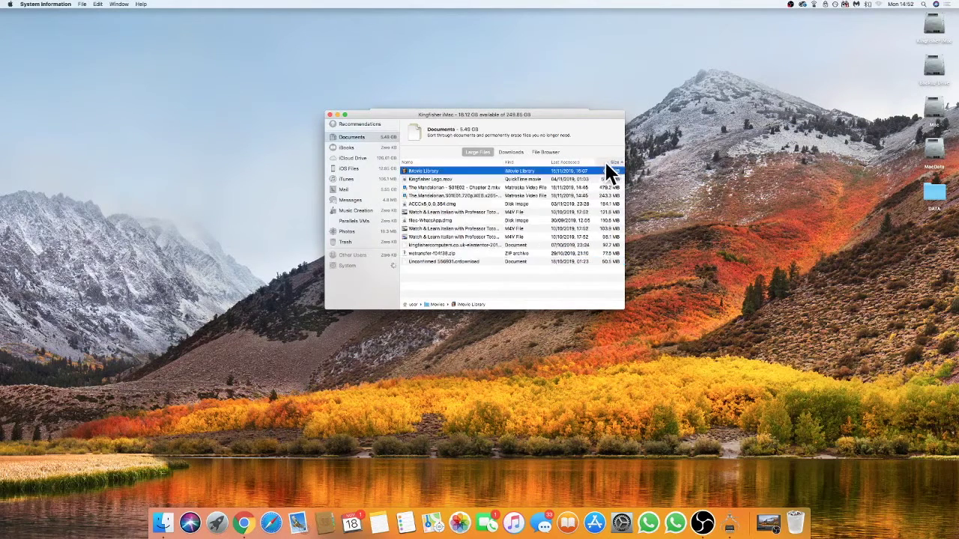
{"action": "left_click", "coordinate": [491, 171]}
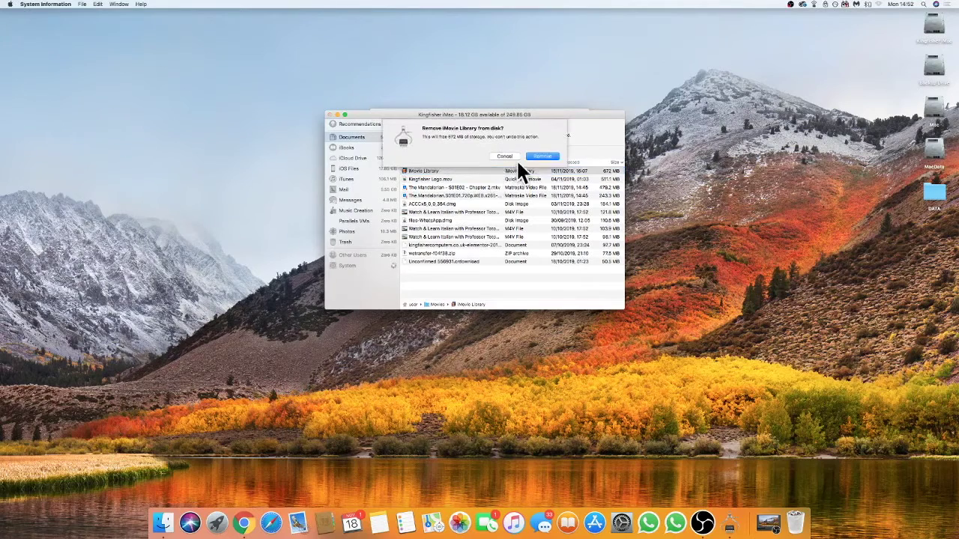
{"action": "left_click", "coordinate": [541, 156]}
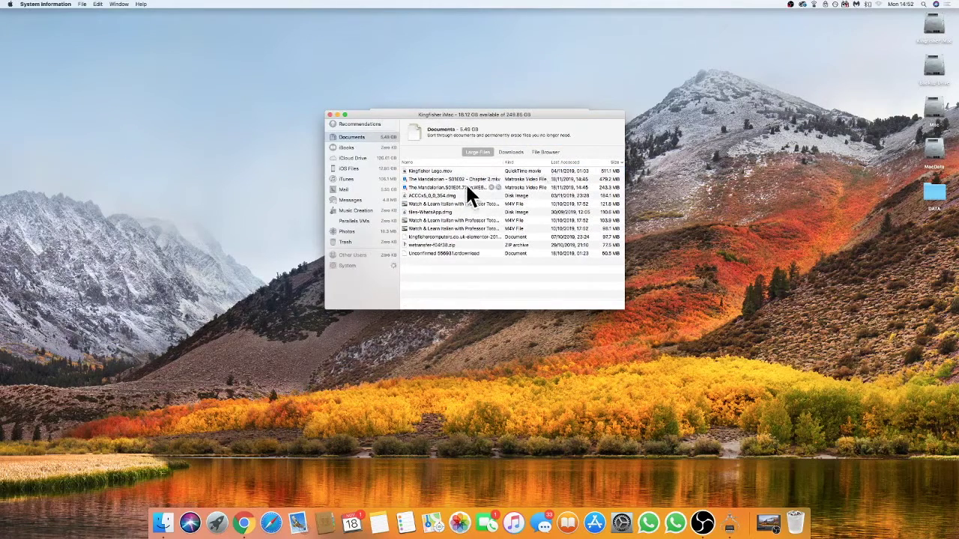
Remove both Mandalorian episodes, Chapter 2 and S01E01
{"action": "left_click", "coordinate": [455, 180]}
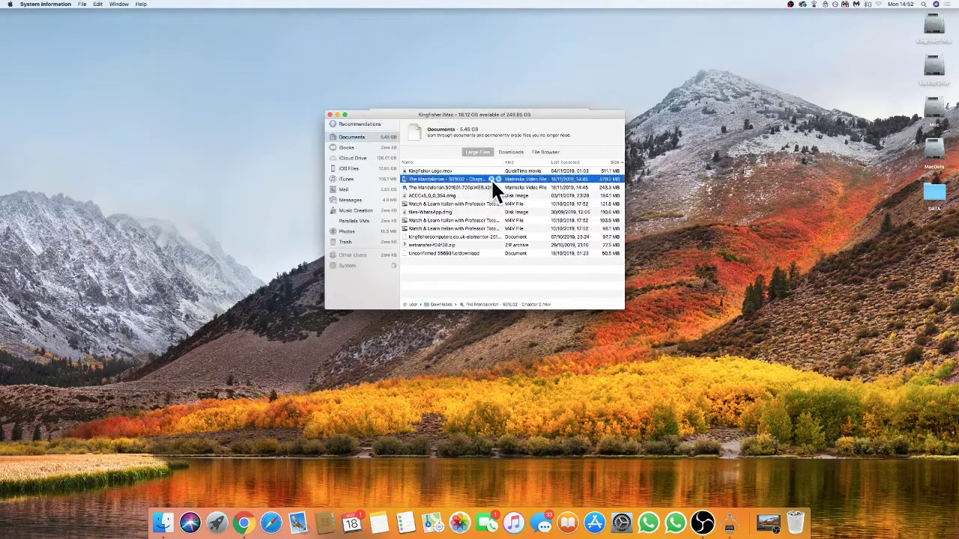
{"action": "left_click", "coordinate": [491, 178]}
{"action": "left_click", "coordinate": [533, 158]}
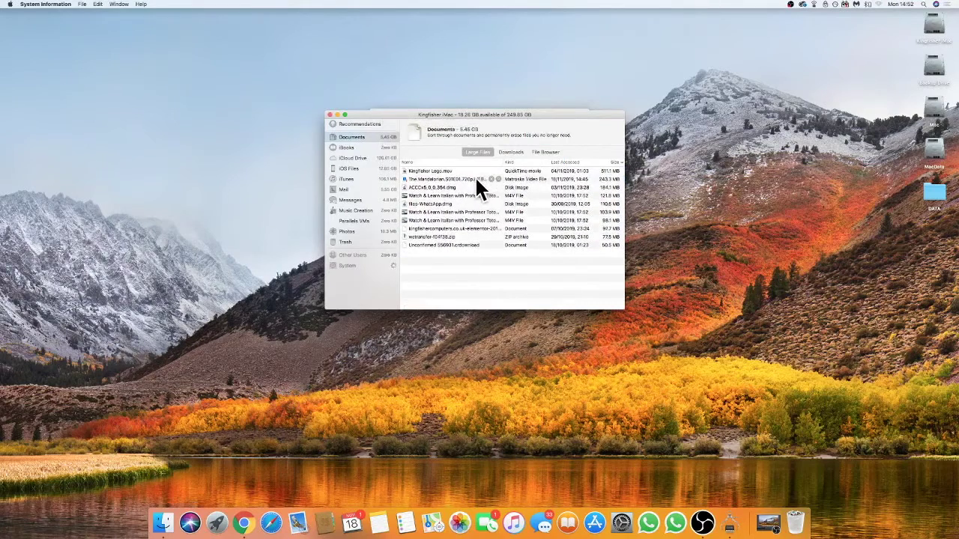
{"action": "left_click", "coordinate": [487, 180]}
{"action": "left_click", "coordinate": [491, 180]}
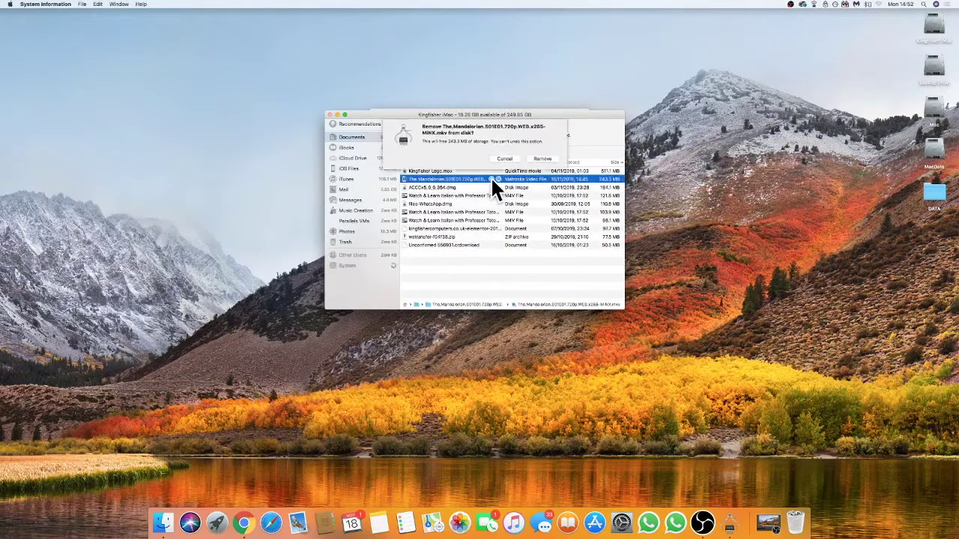
{"action": "left_click", "coordinate": [546, 156]}
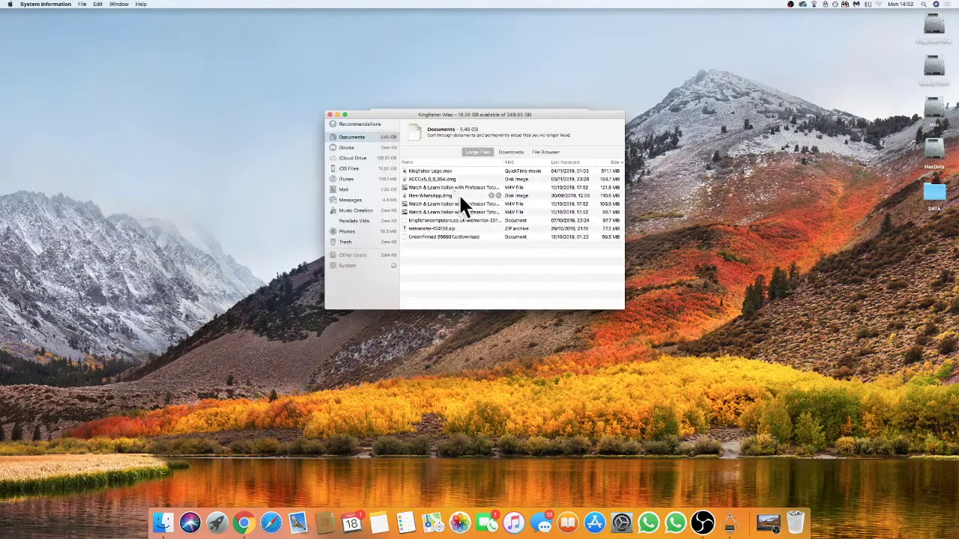
Remove the 103.9 MB and 121.8 MB Italian lesson videos and the English part II video
{"action": "left_click", "coordinate": [496, 204]}
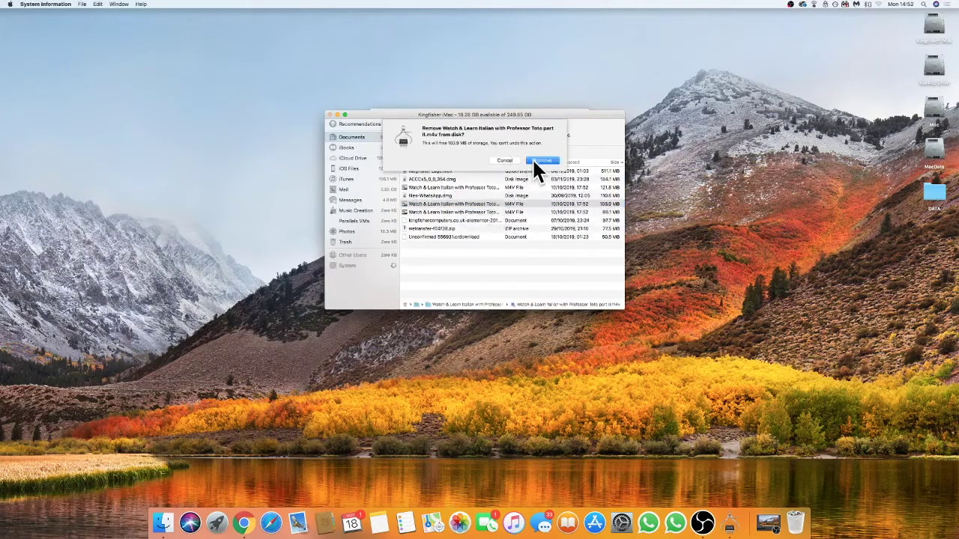
{"action": "left_click", "coordinate": [534, 157]}
{"action": "left_click", "coordinate": [490, 203]}
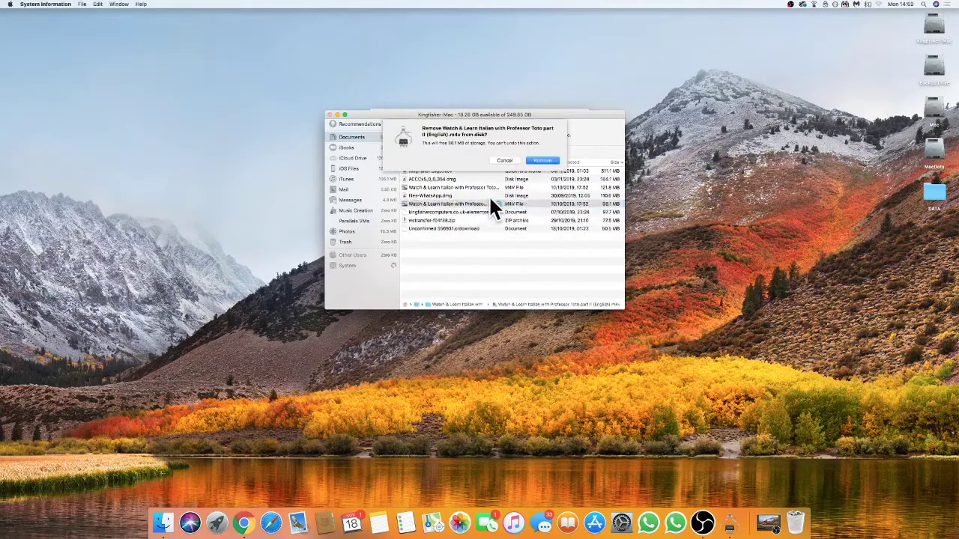
{"action": "left_click", "coordinate": [542, 158]}
{"action": "left_click", "coordinate": [490, 188]}
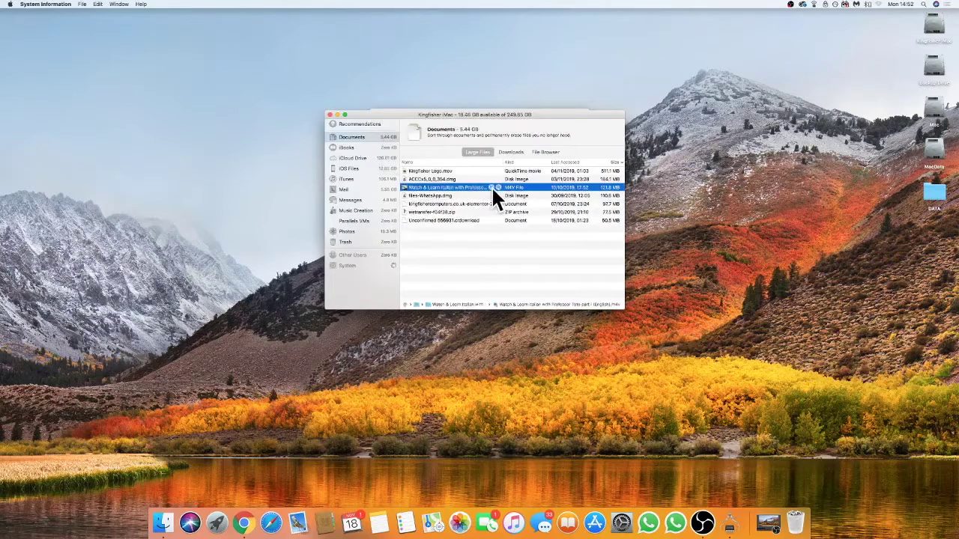
{"action": "left_click", "coordinate": [543, 158]}
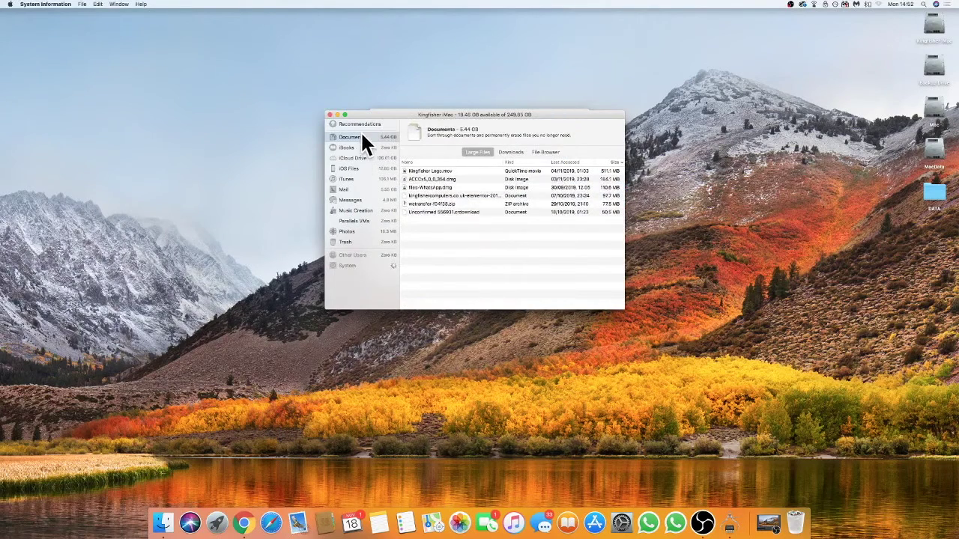
{"action": "left_click", "coordinate": [352, 158]}
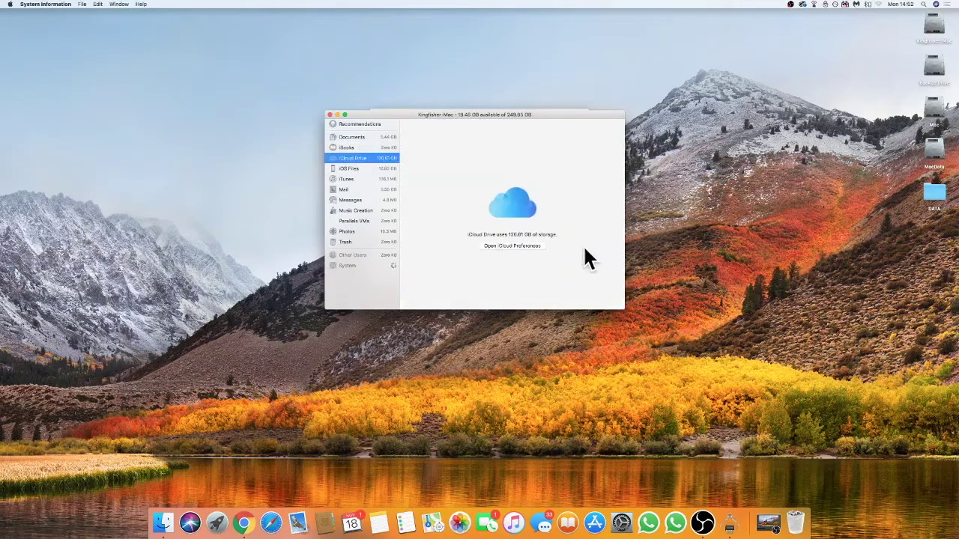
Delete the iPhone backup from iOS Files
{"action": "left_click", "coordinate": [355, 168]}
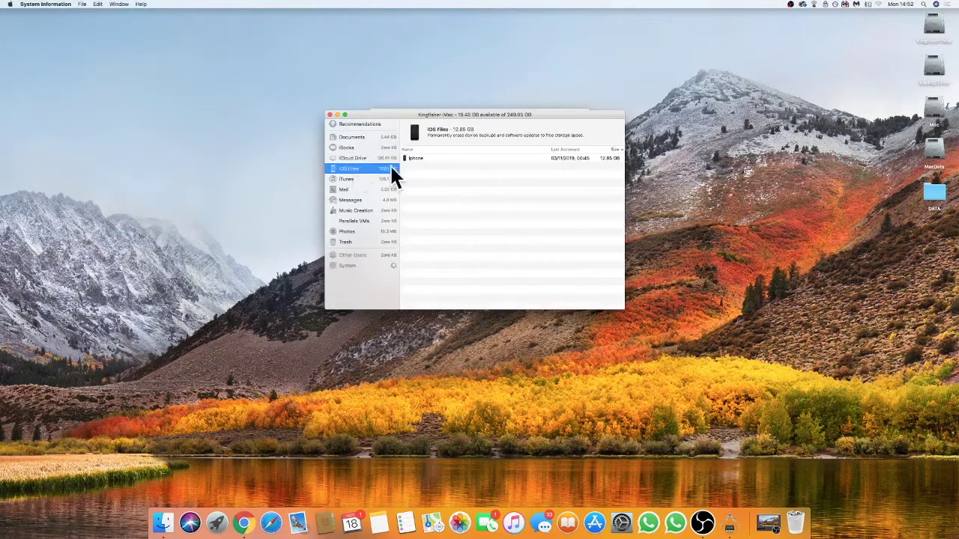
{"action": "left_click", "coordinate": [421, 157]}
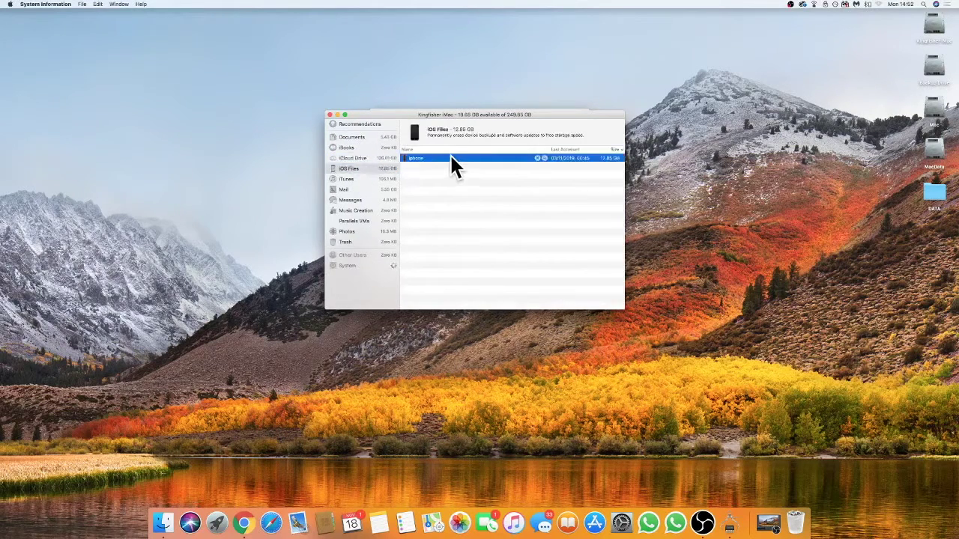
{"action": "left_click", "coordinate": [537, 158]}
Review iTunes, Mail, Messages and Photos usage, then return to Recommendations
{"action": "left_click", "coordinate": [359, 177]}
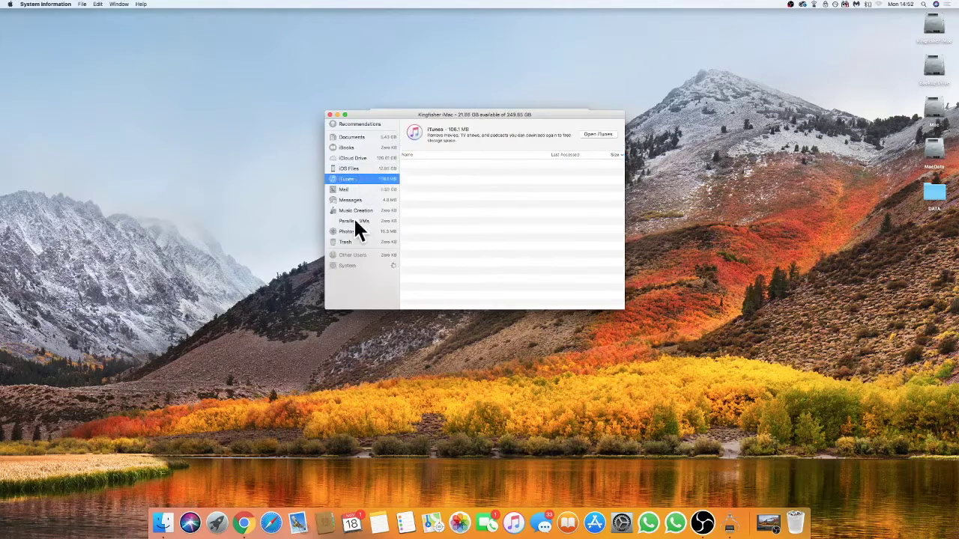
{"action": "left_click", "coordinate": [353, 186]}
{"action": "left_click", "coordinate": [352, 199]}
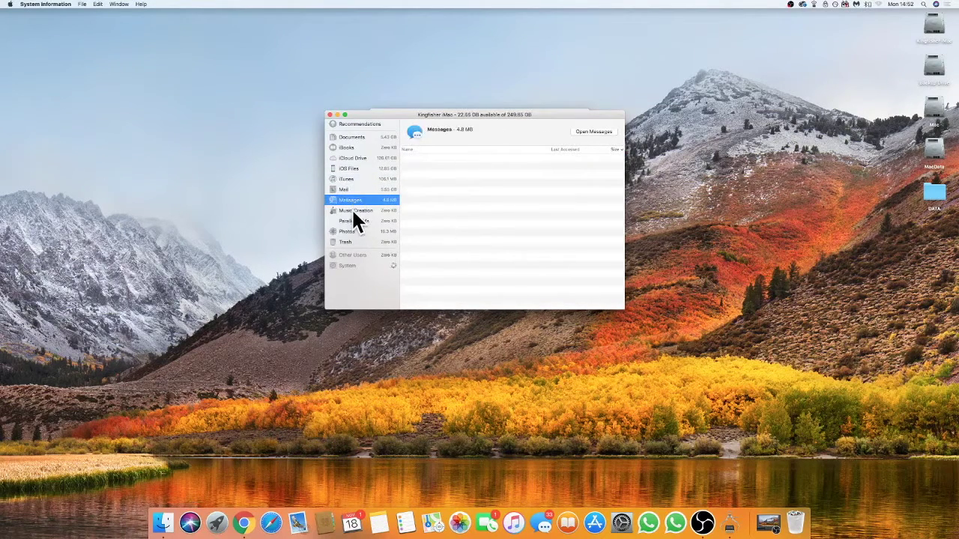
{"action": "left_click", "coordinate": [351, 210]}
{"action": "left_click", "coordinate": [348, 231]}
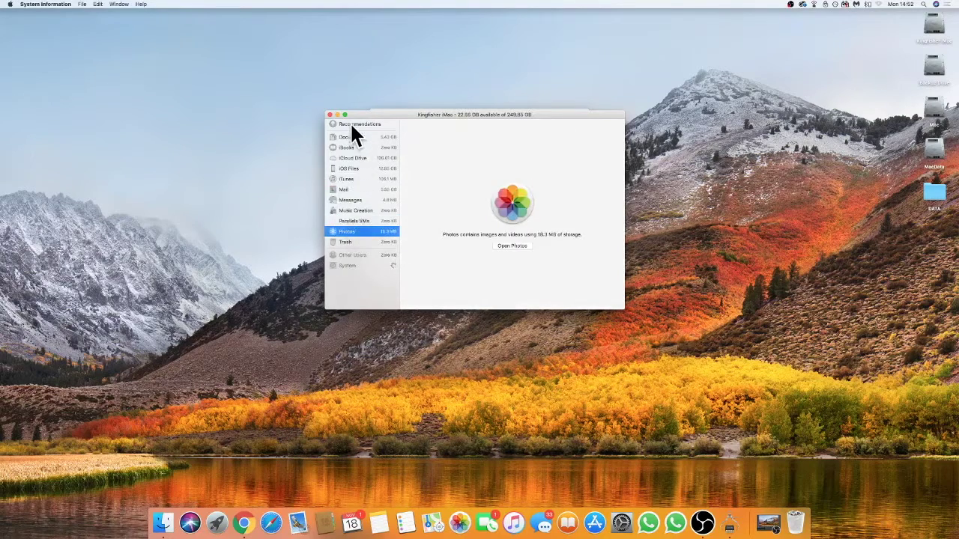
{"action": "left_click", "coordinate": [353, 123]}
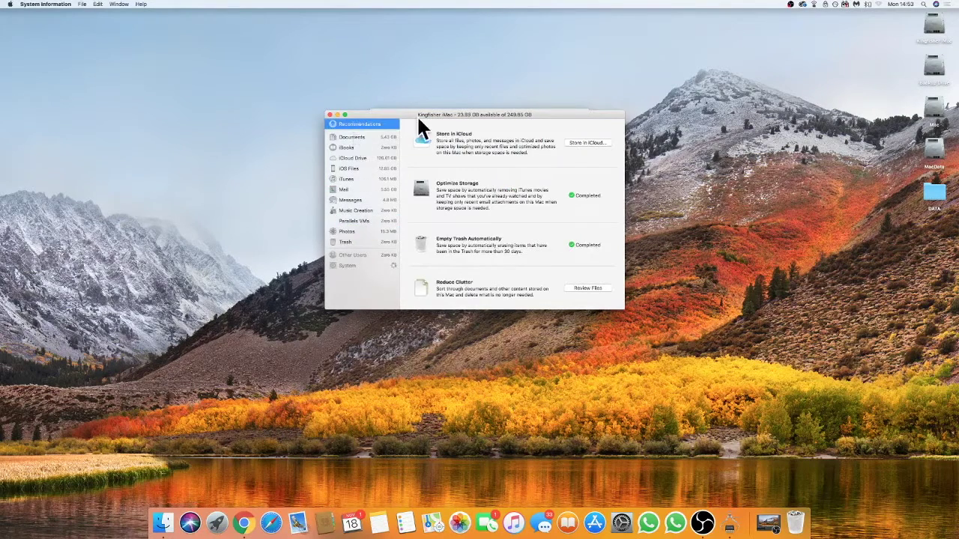
Move the Storage Management window down and right to reveal About This Mac's drive bars
{"action": "mouse_move", "coordinate": [457, 114]}
{"action": "left_mouse_down"}
{"action": "mouse_move", "coordinate": [464, 200]}
{"action": "mouse_move", "coordinate": [454, 214]}
{"action": "mouse_move", "coordinate": [452, 294]}
{"action": "left_mouse_up"}
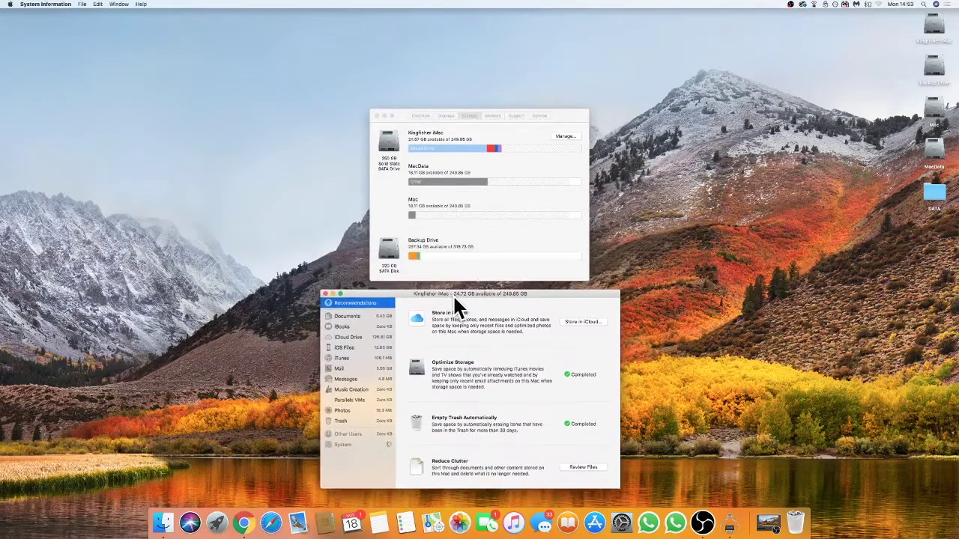